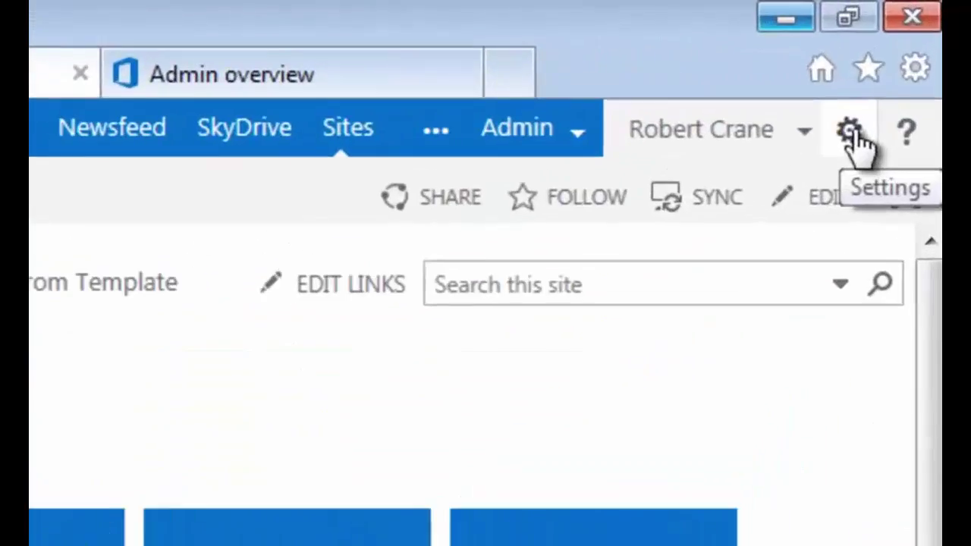
Open the Demo site's Save as Template page through Site settings.
click(851, 134)
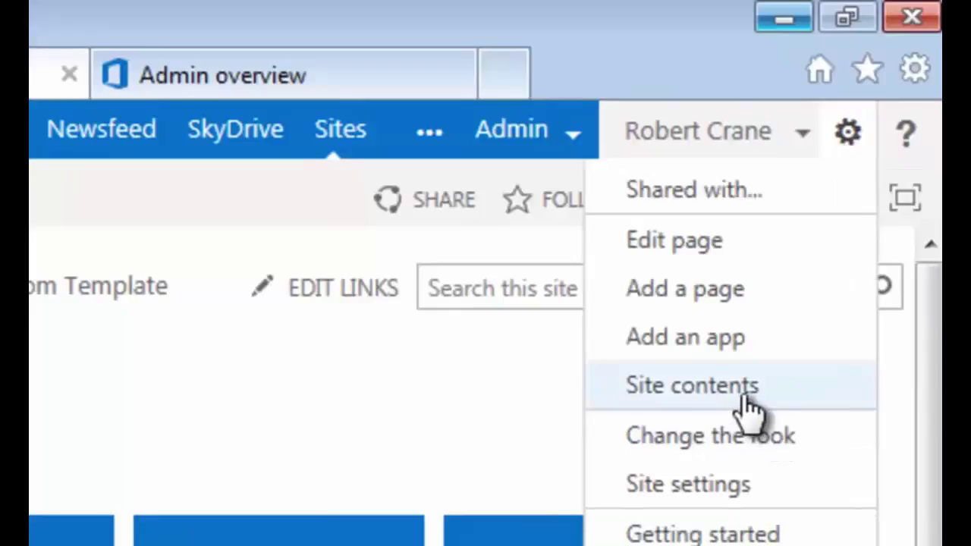
click(747, 485)
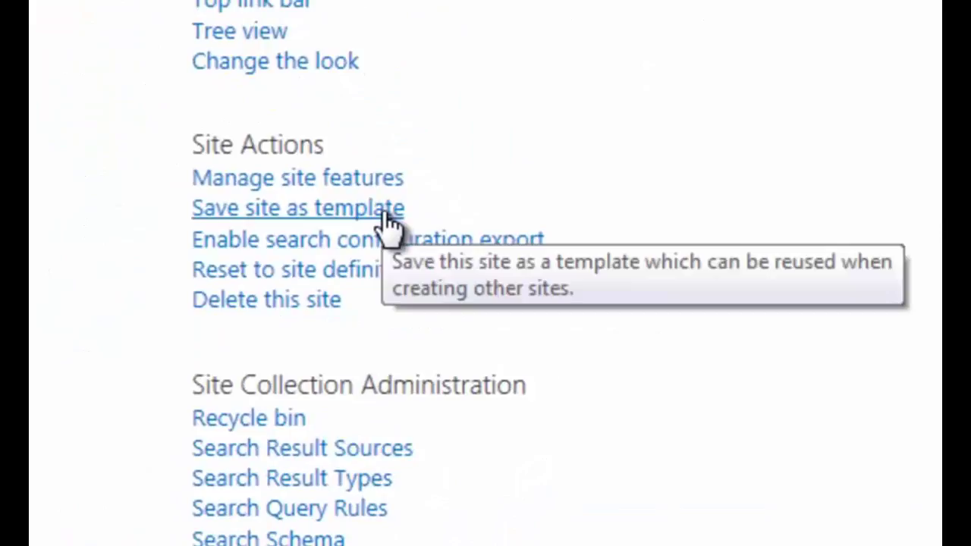
click(388, 220)
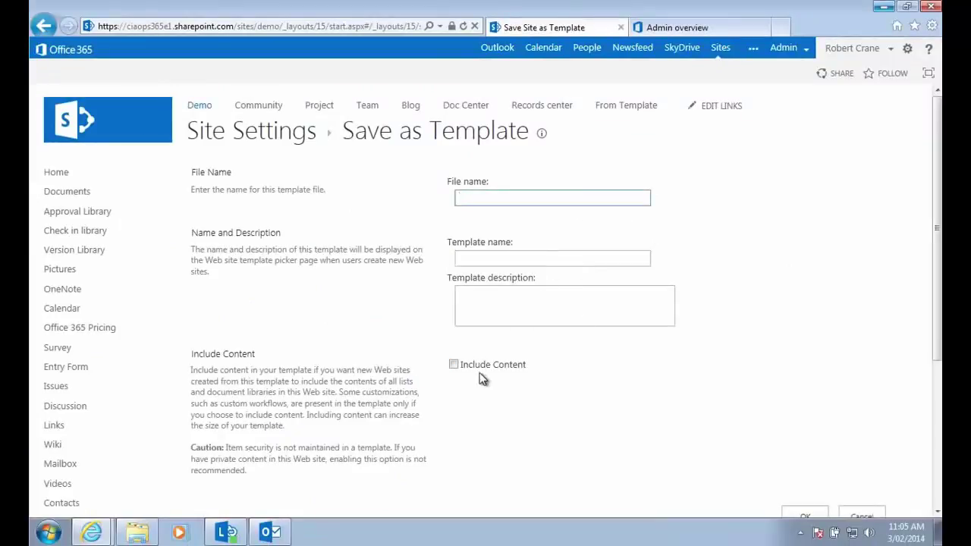
Show the Solution Gallery with CIAOPS-SIte listed as Activated, cancelling its download.
click(44, 27)
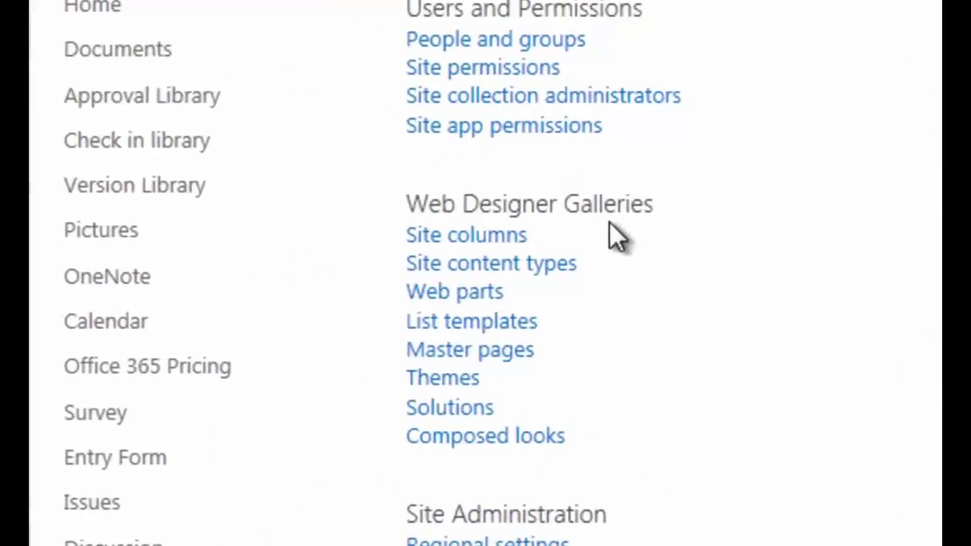
click(466, 414)
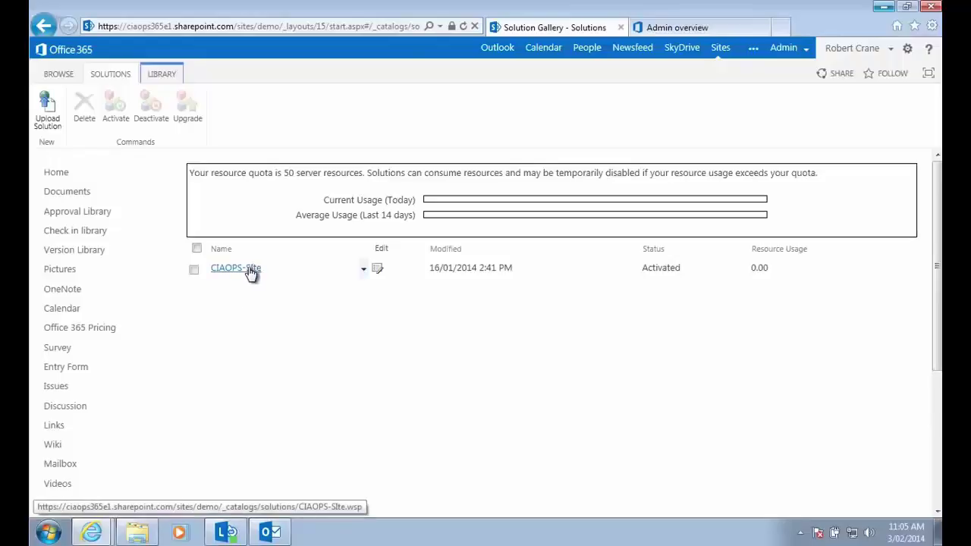
click(251, 274)
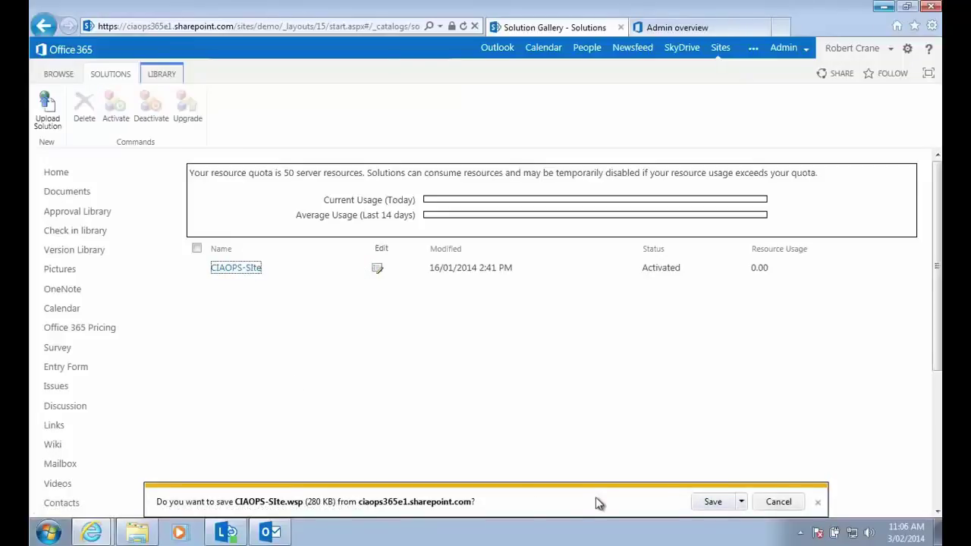
click(789, 501)
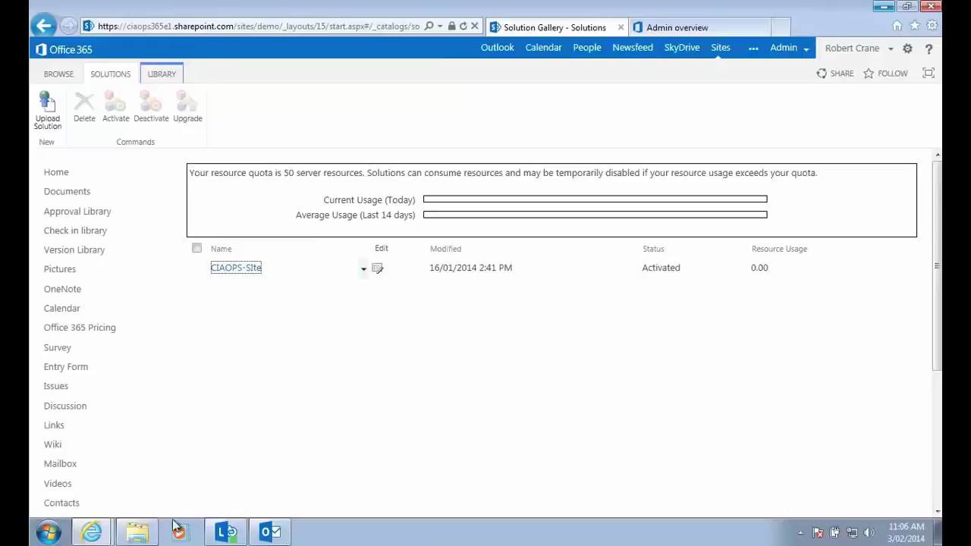
click(147, 531)
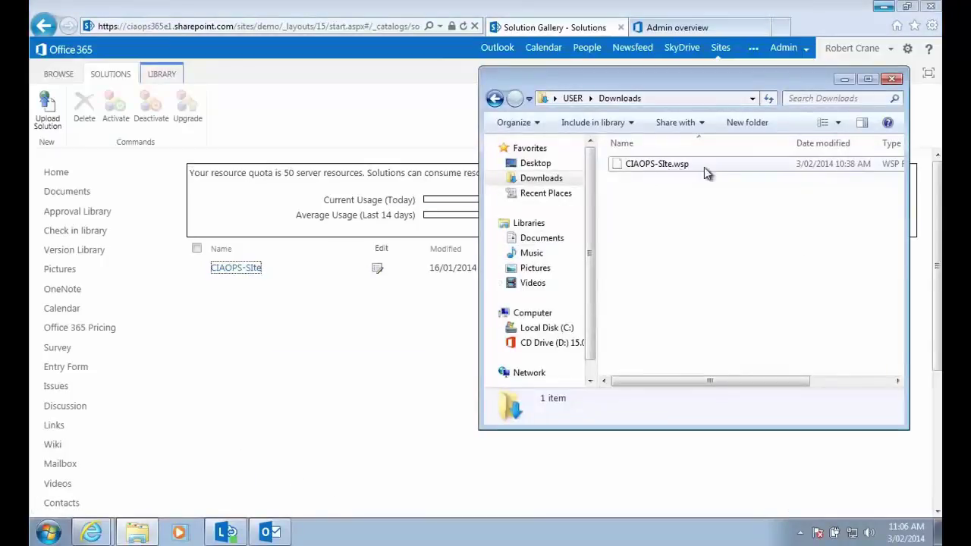
click(844, 78)
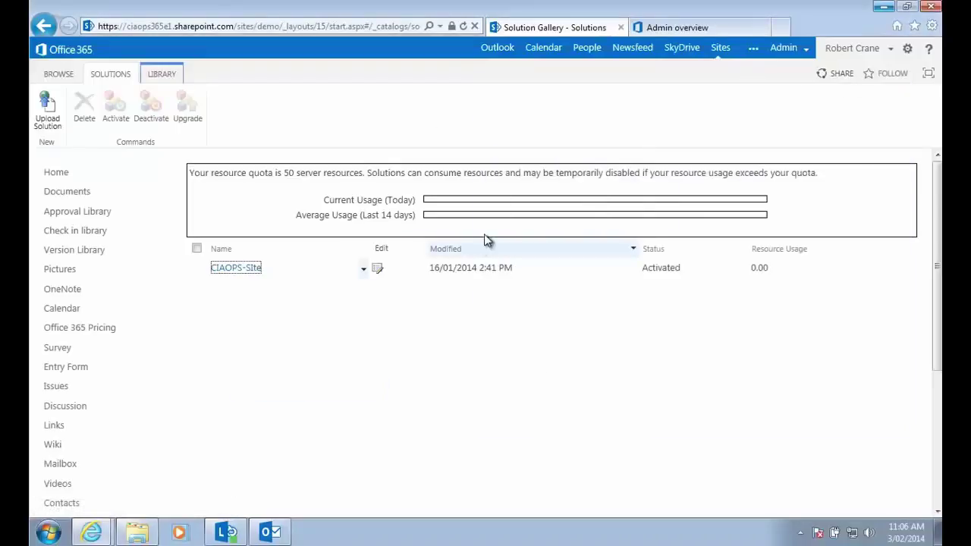
Go from the Office 365 admin overview to the SharePoint admin center's site collections.
click(663, 24)
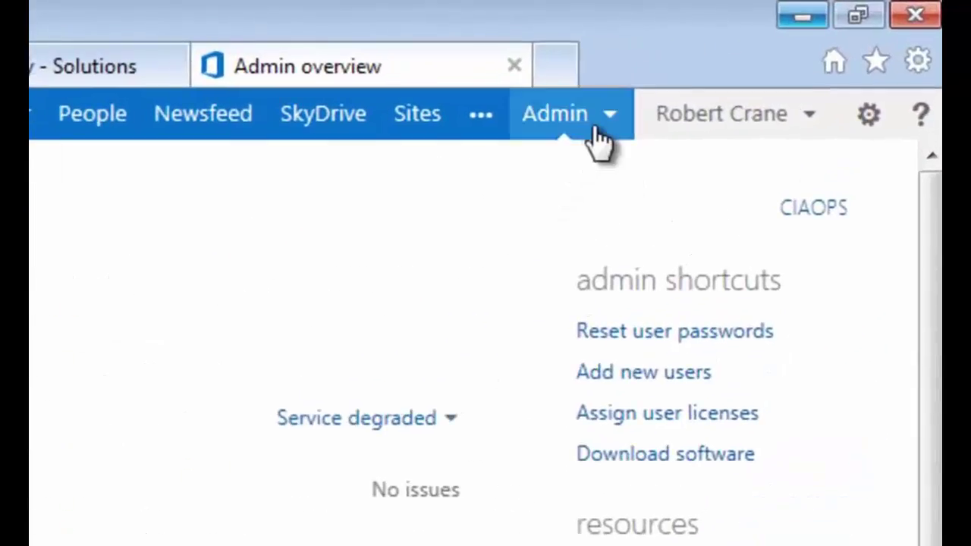
click(594, 128)
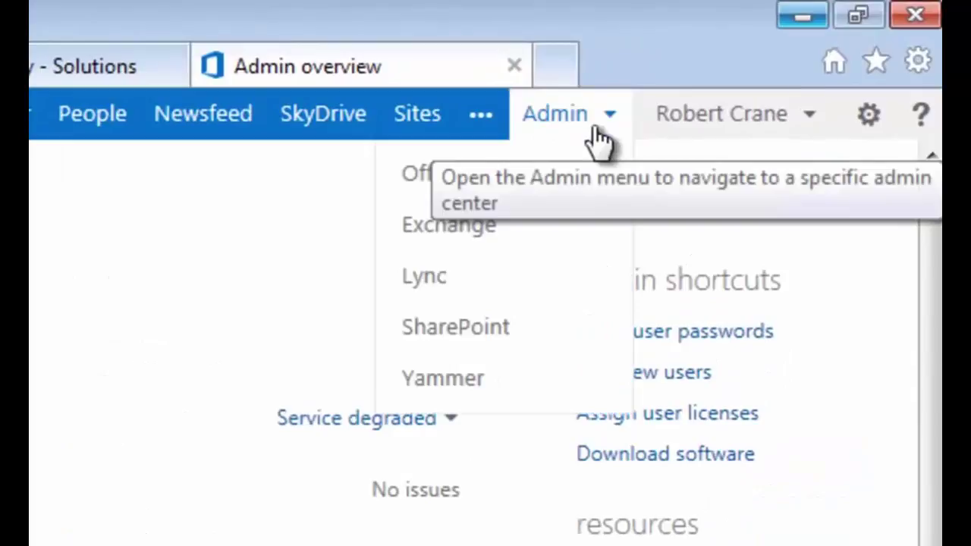
click(523, 334)
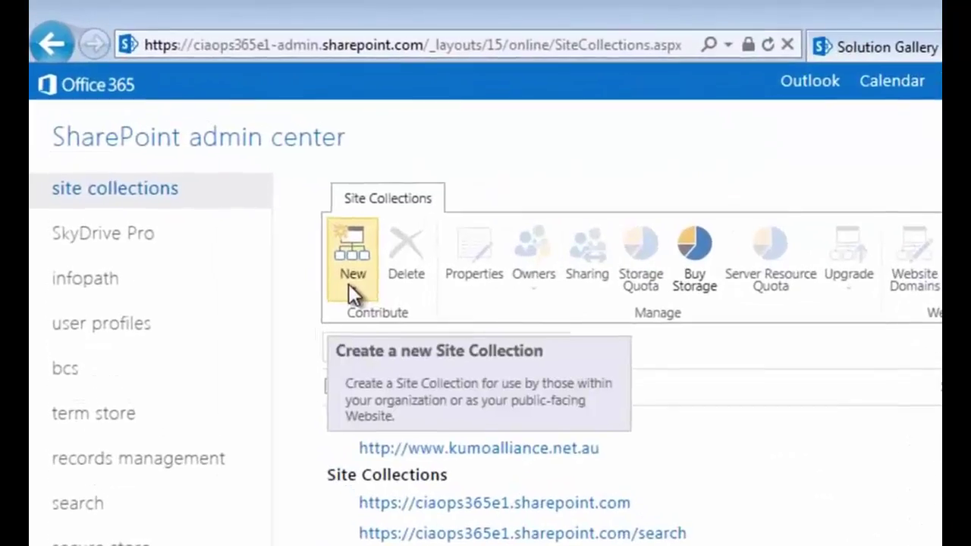
Start a new private site collection titled 'New Site' with URL name 'new'.
click(348, 283)
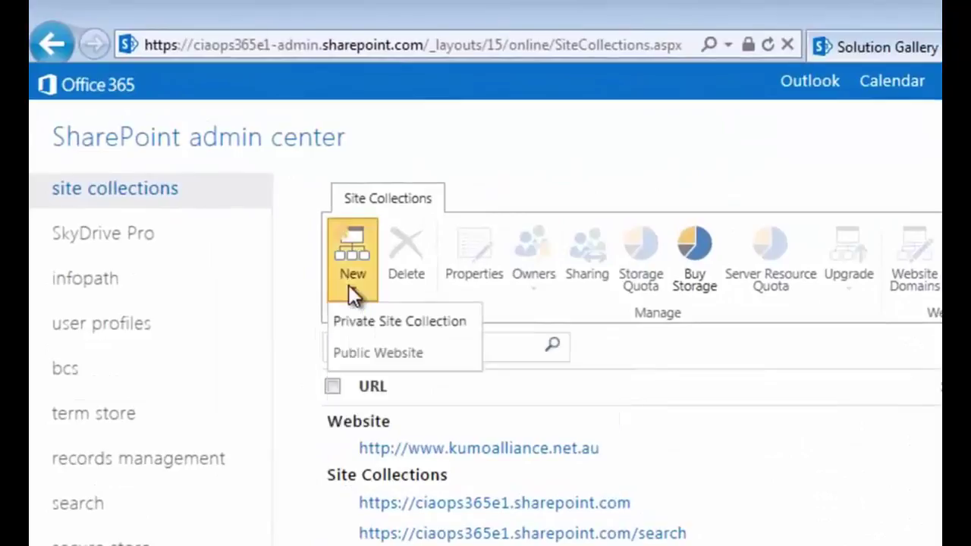
click(372, 325)
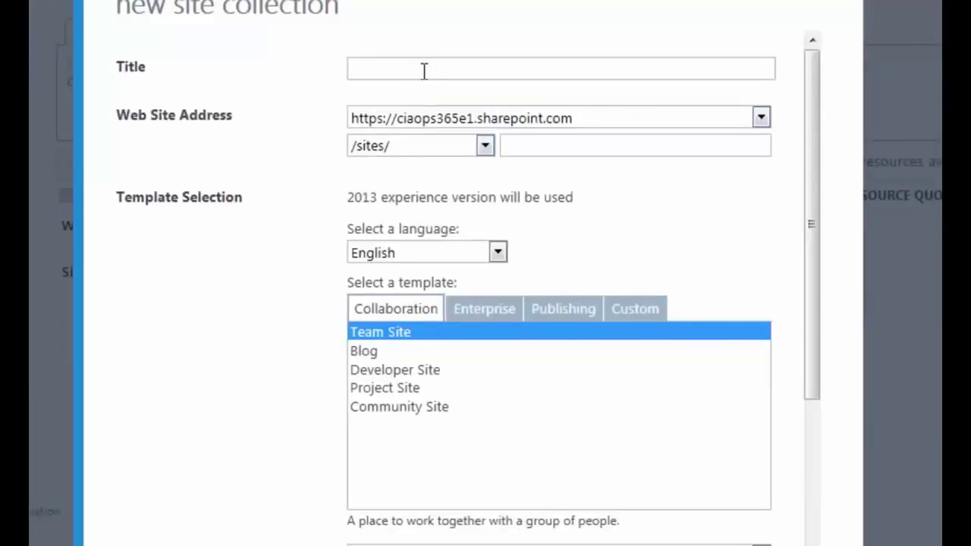
click(424, 71)
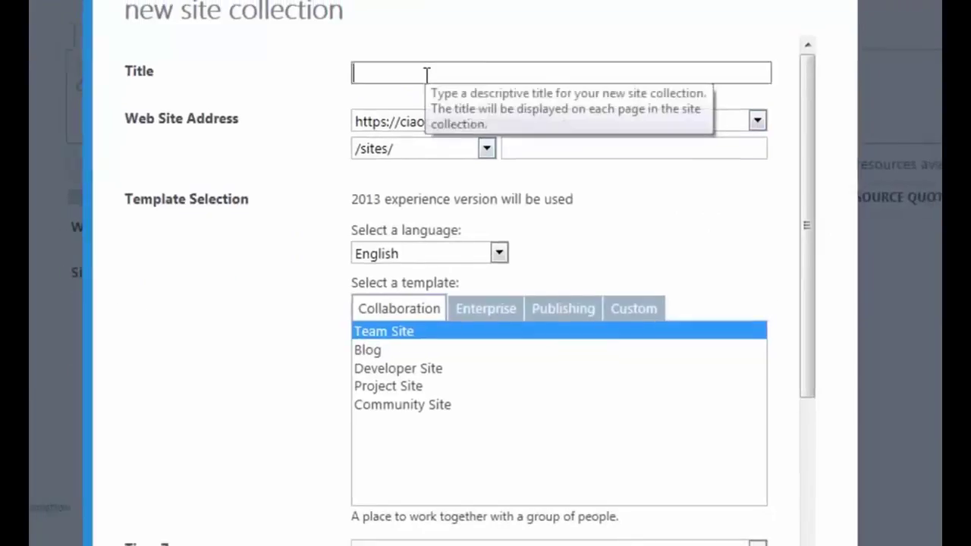
text(New S)
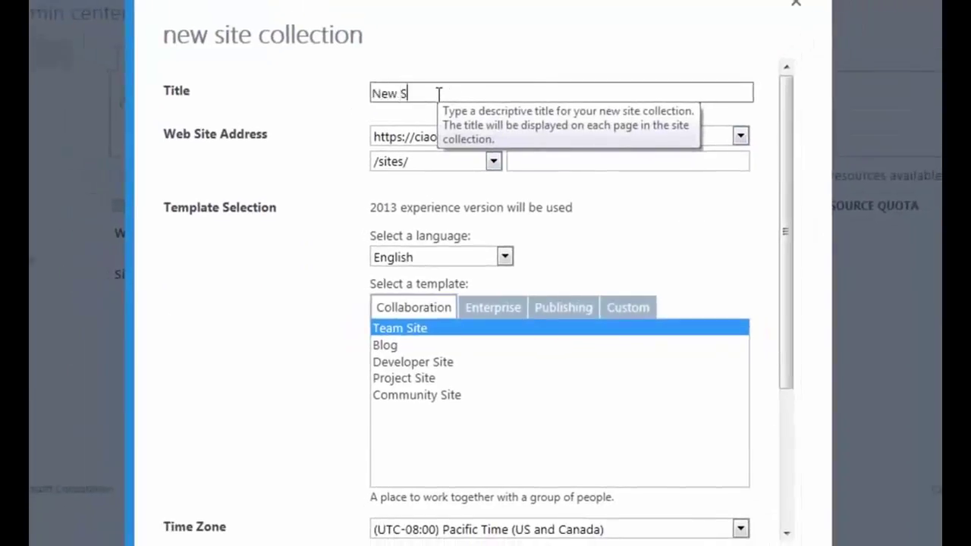
text(ite)
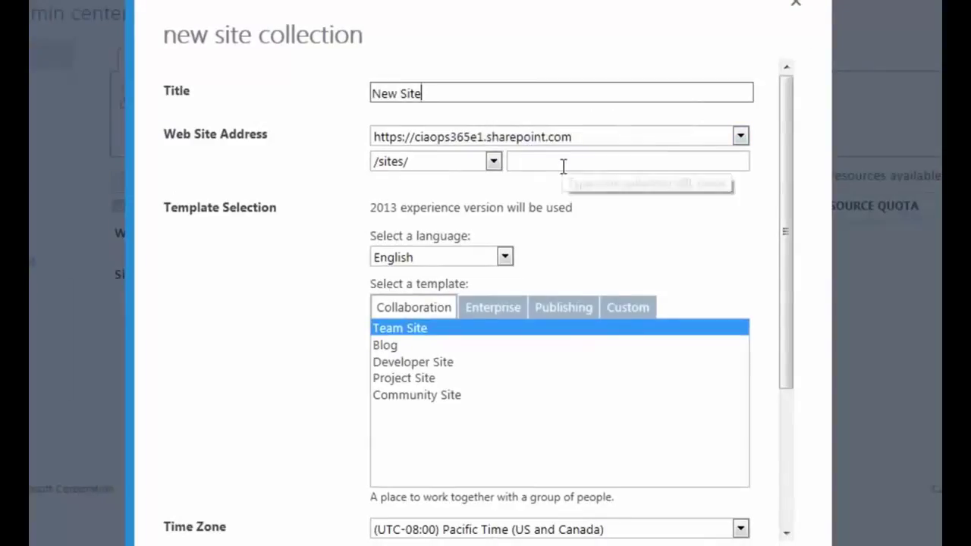
click(563, 165)
text(newsite)
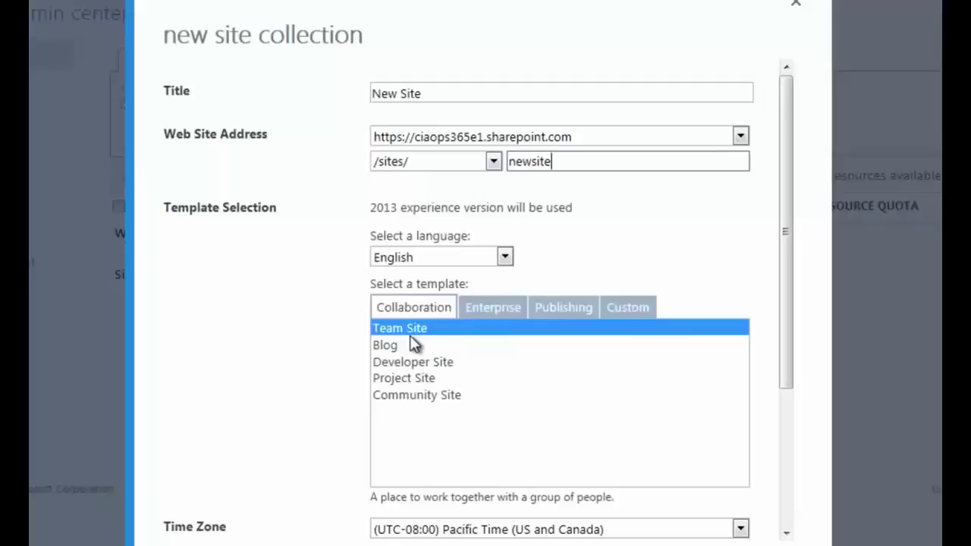
Browse the Enterprise, Publishing and Custom template tabs without picking a template.
click(500, 315)
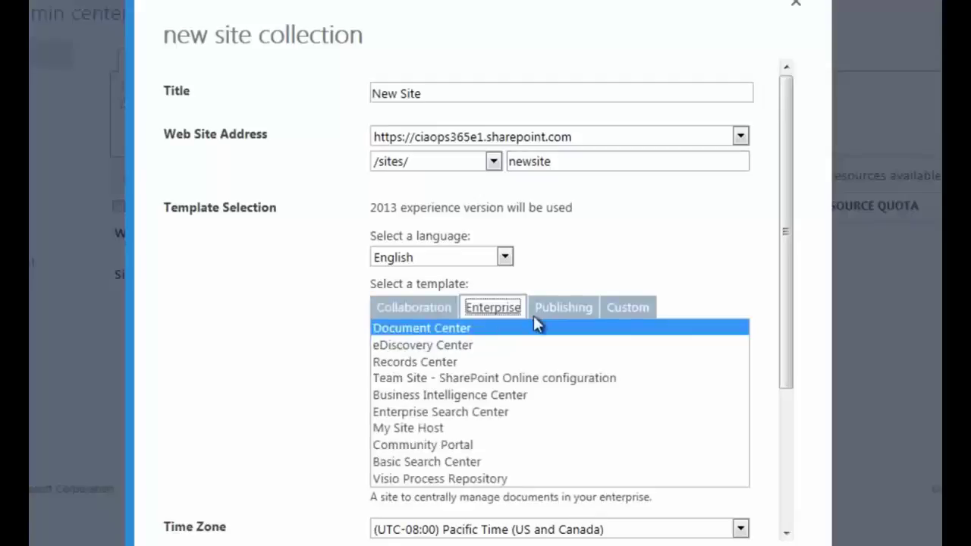
click(565, 316)
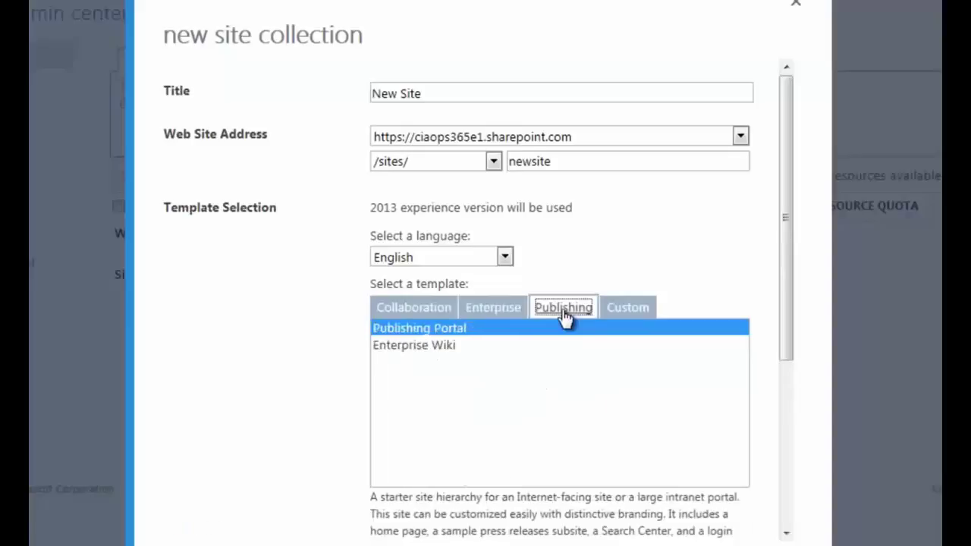
click(626, 320)
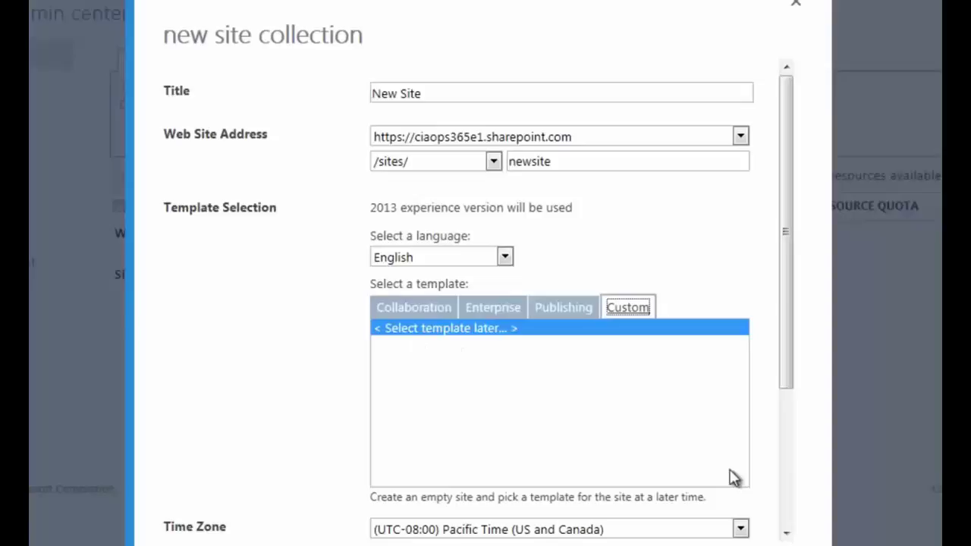
Set the time zone to (UTC+10:00) Canberra, Melbourne, Sydney.
click(783, 536)
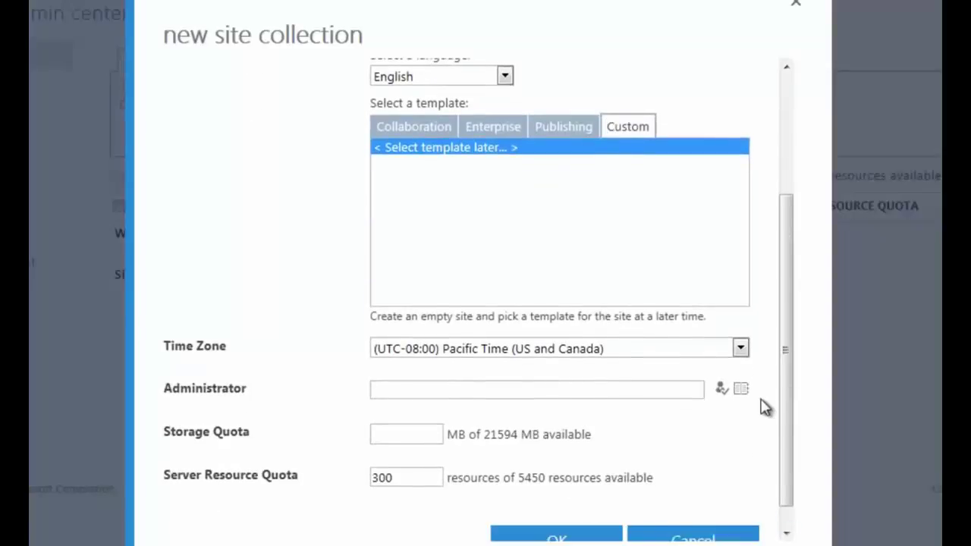
click(741, 349)
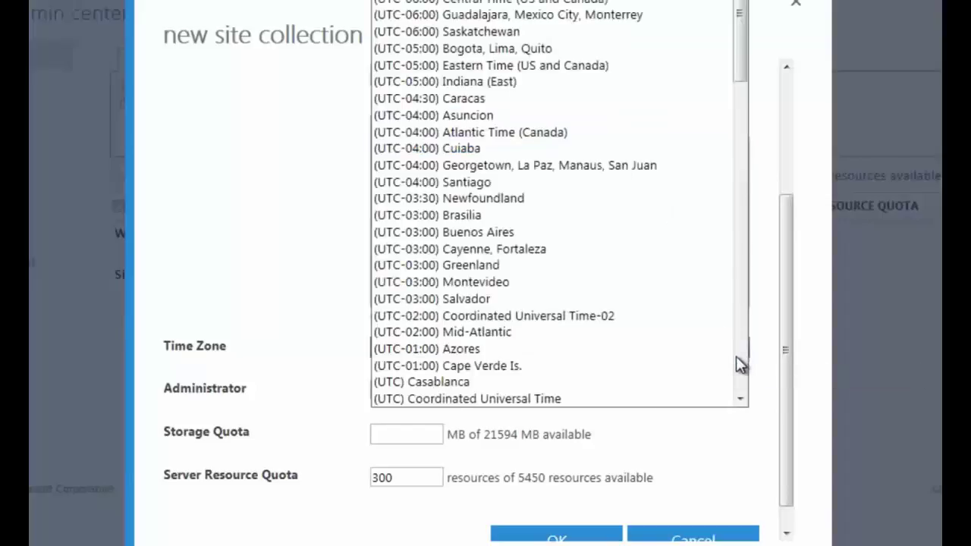
scroll(739, 357, down, 10)
scroll(736, 356, down, 10)
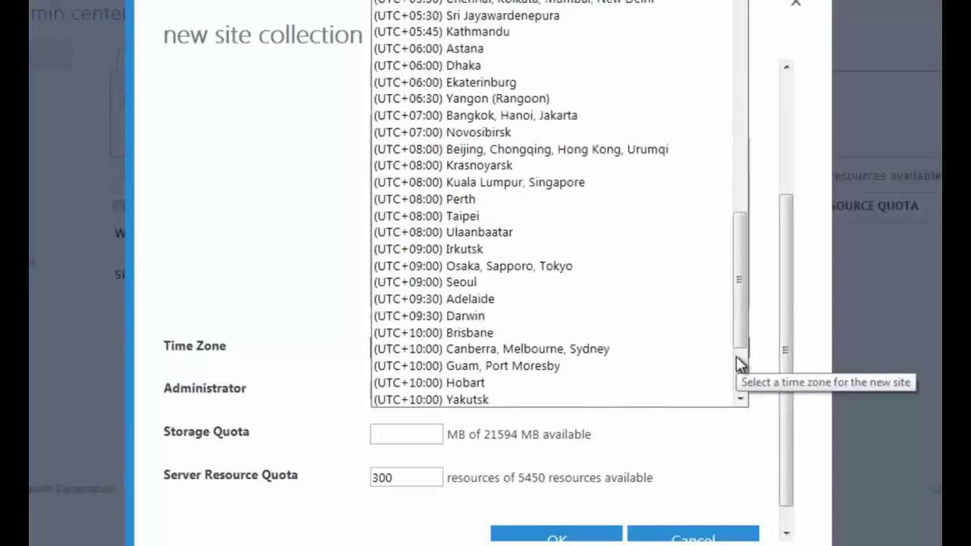
click(657, 349)
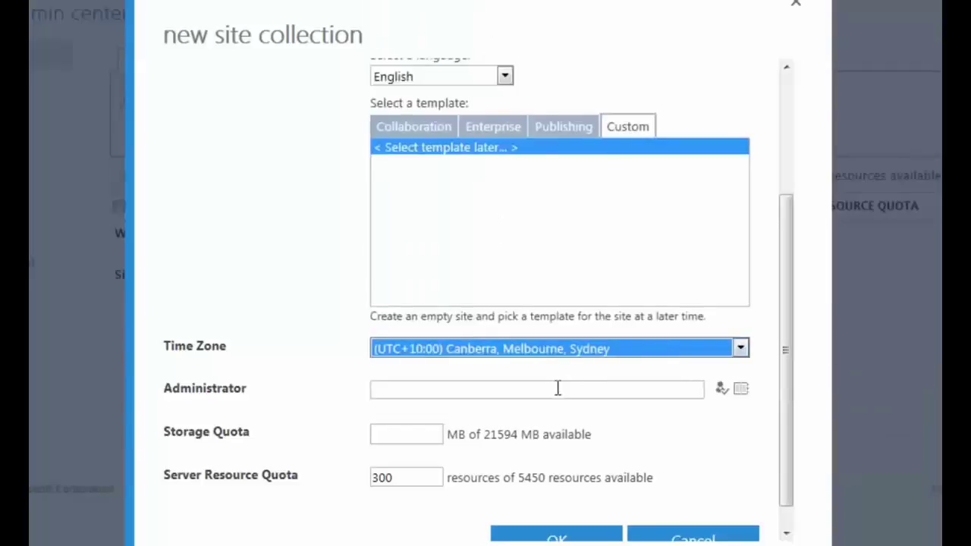
Enter and resolve the site administrator's name, then enter a 1000 MB storage quota.
click(558, 388)
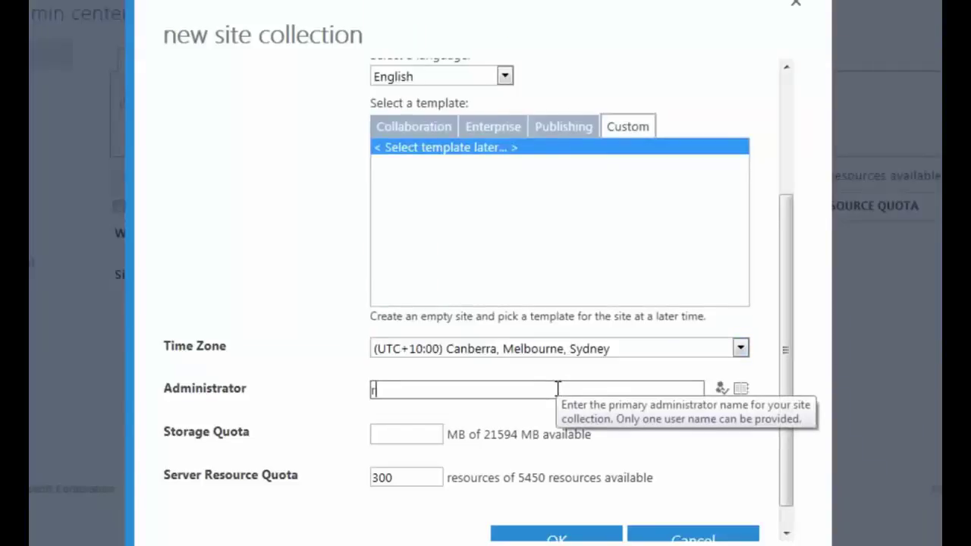
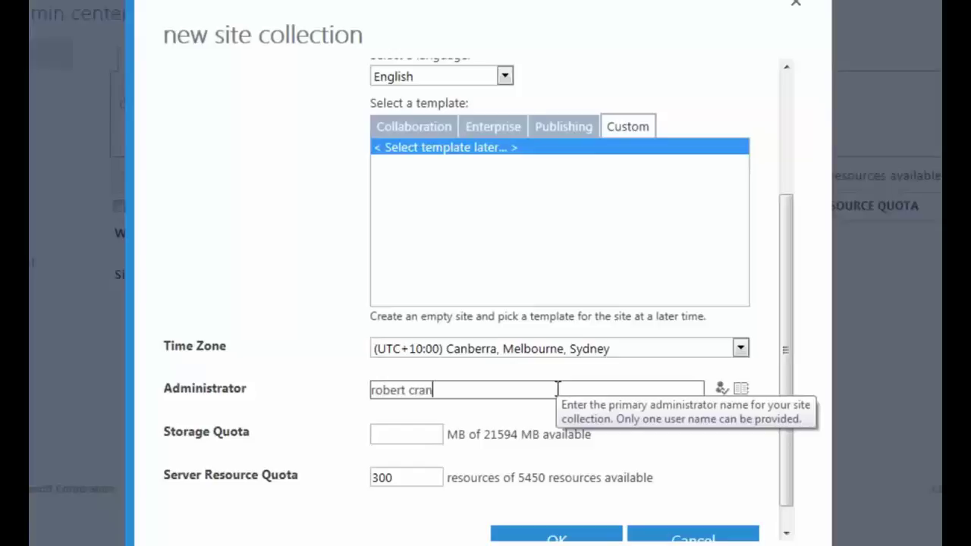
key(ctrl+k)
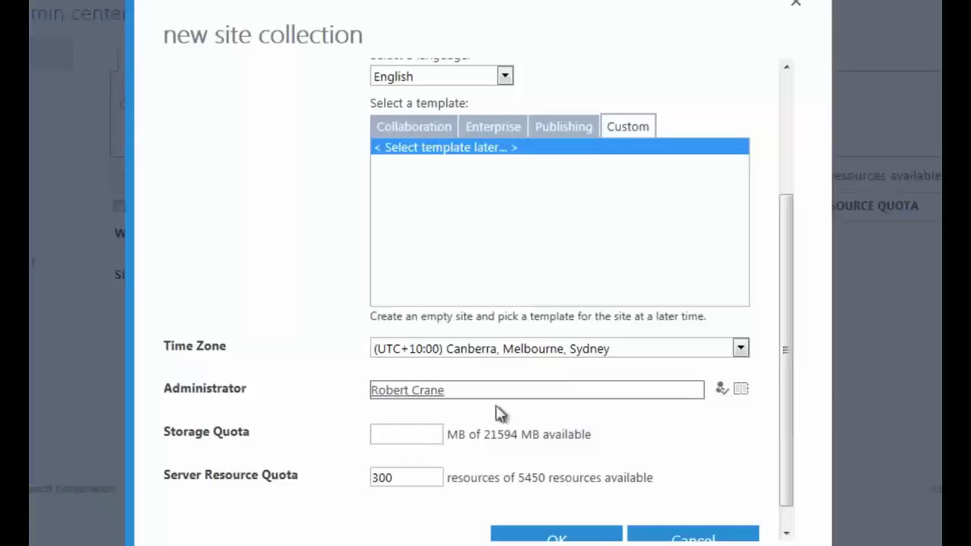
click(414, 438)
text(100)
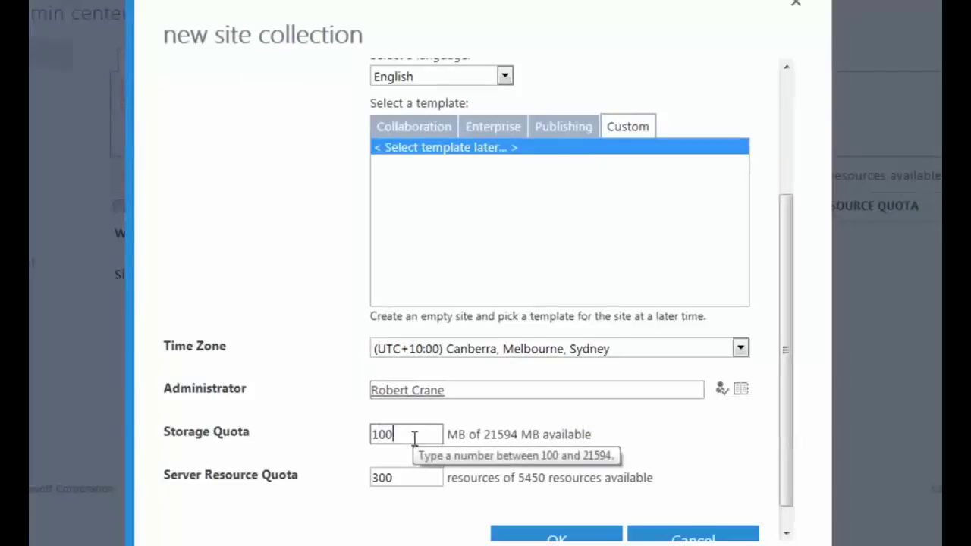
text(0)
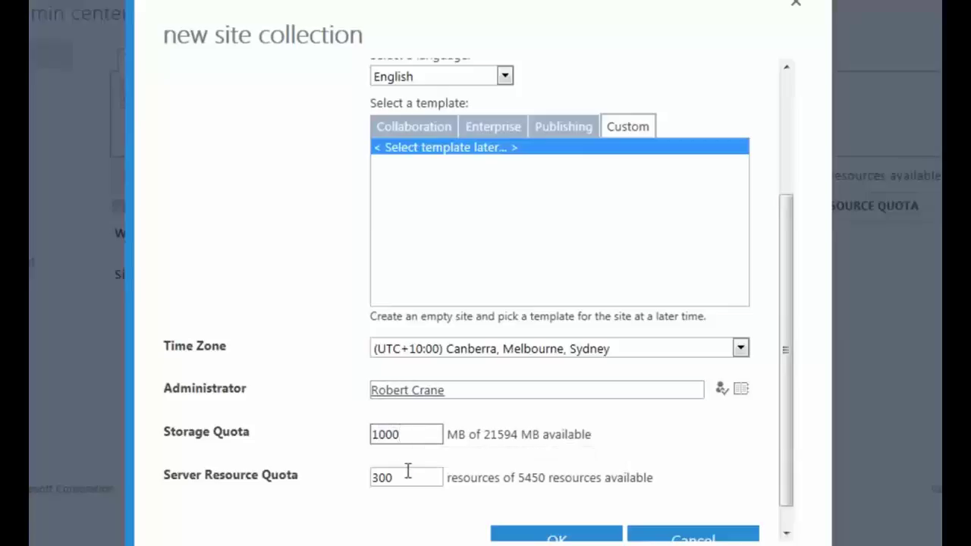
Set the server resource quota to 30 and create the /sites/newsite collection.
click(407, 472)
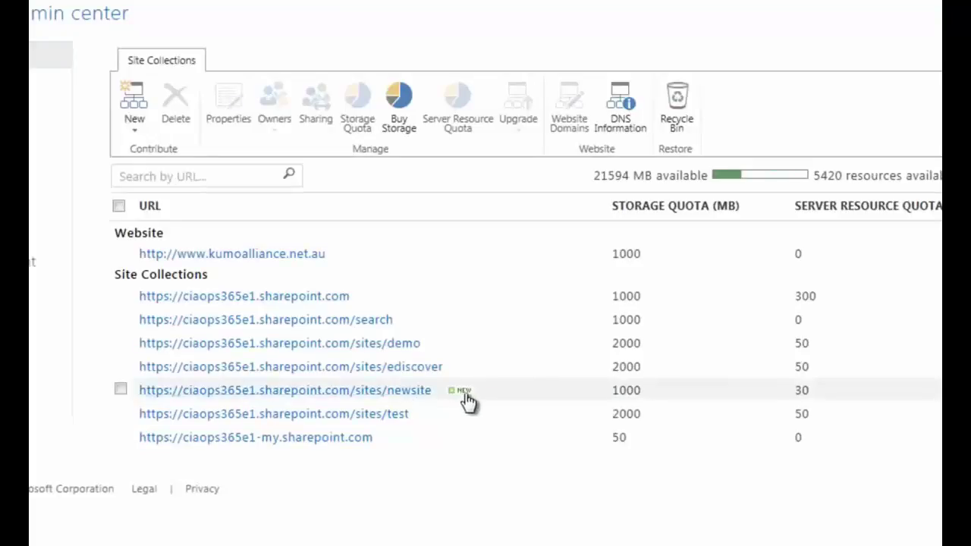
Open the newsite collection's web address from its properties in a maximized window.
click(414, 391)
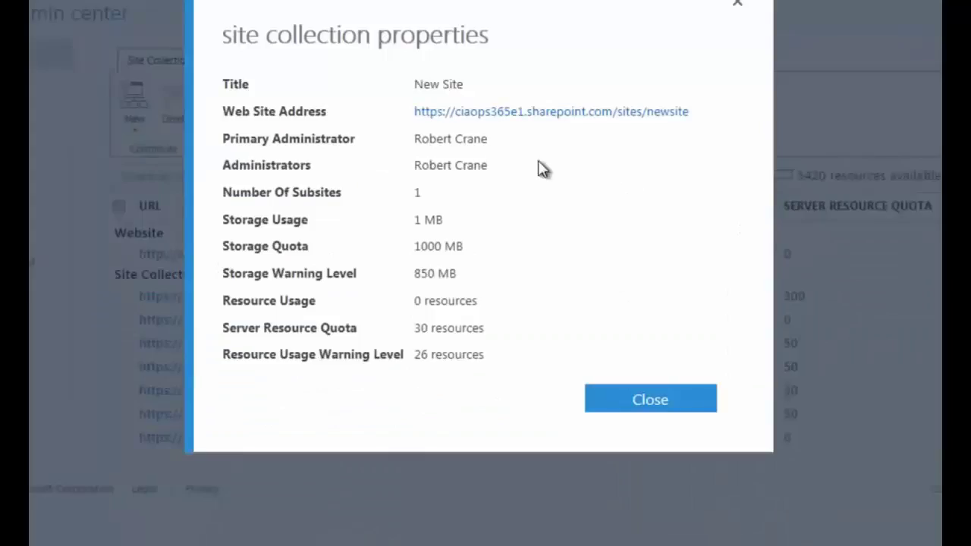
click(581, 121)
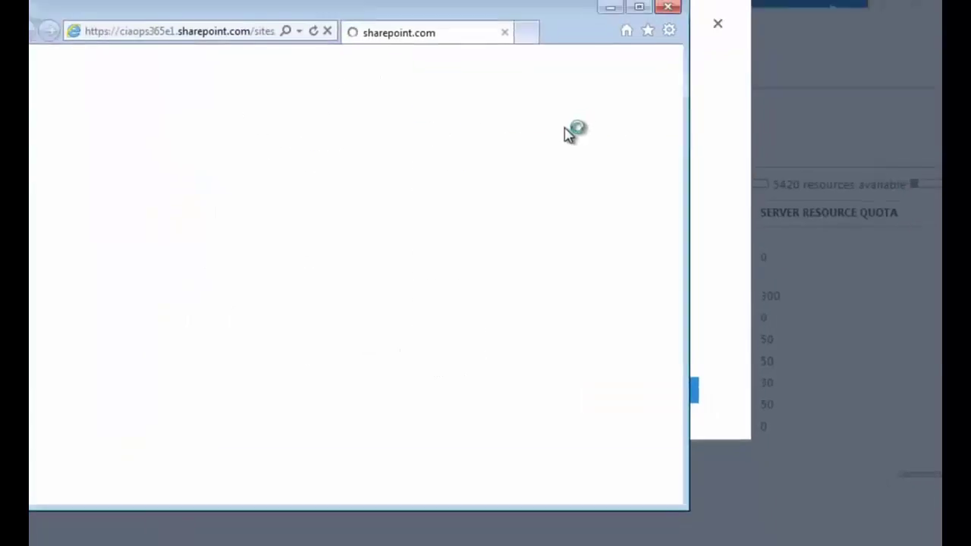
click(641, 7)
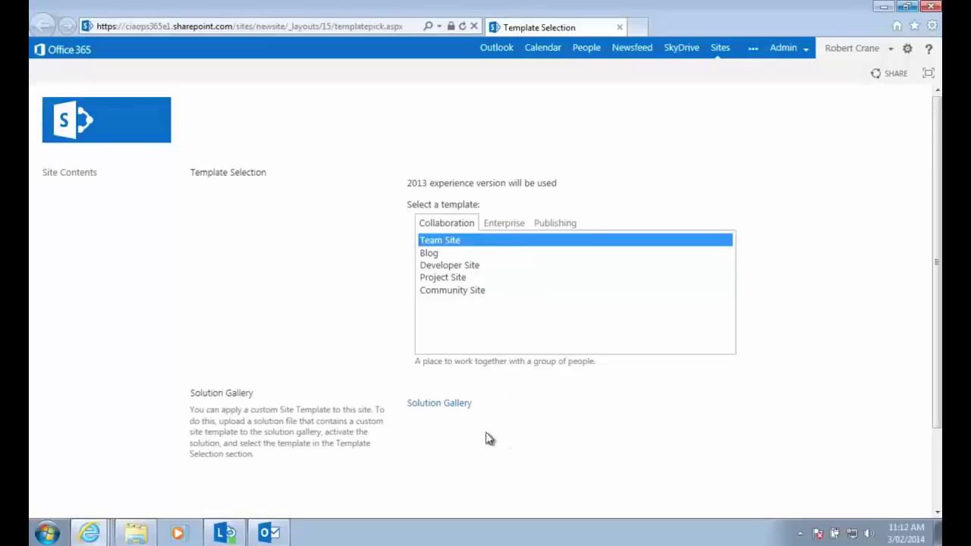
Upload CIAOPS-SIte.wsp from Downloads into the new site's Solution Gallery.
click(440, 406)
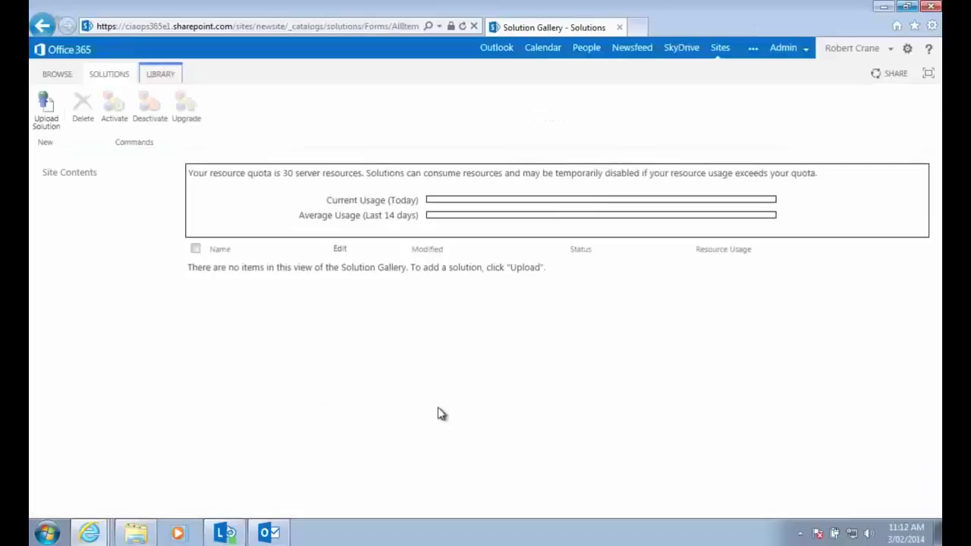
click(53, 109)
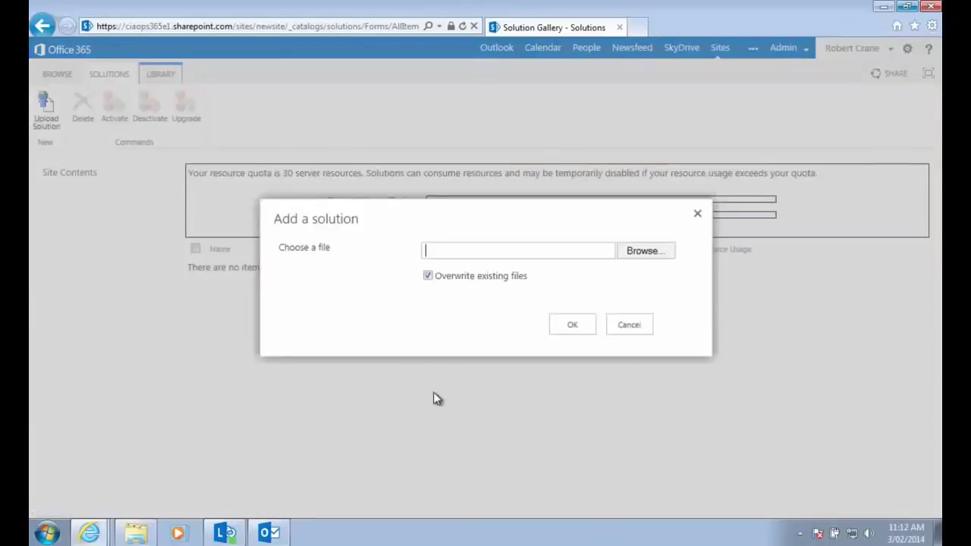
click(645, 252)
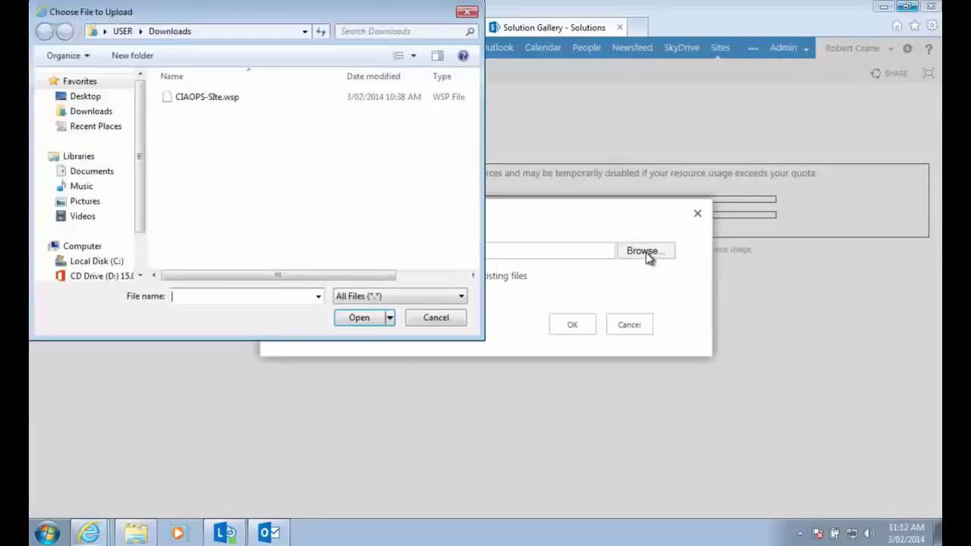
click(237, 100)
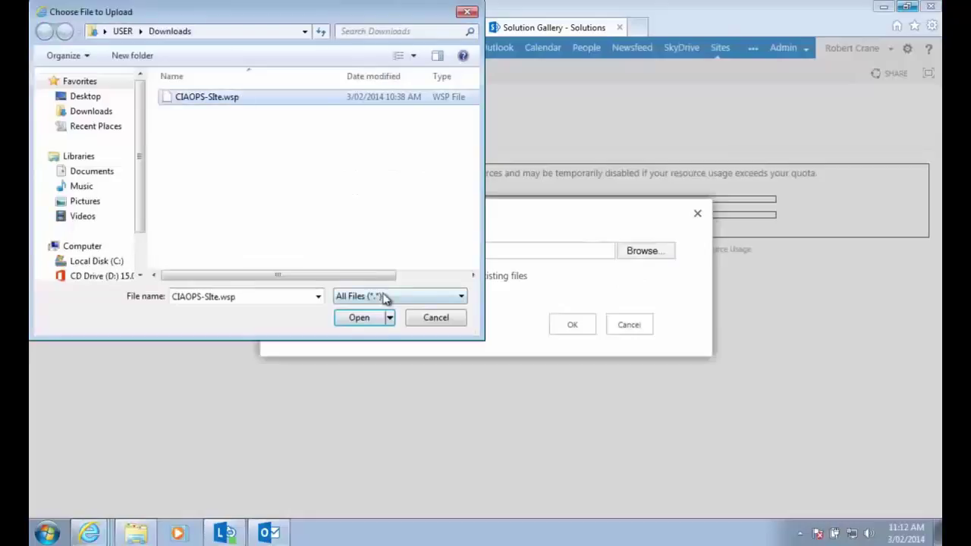
click(362, 319)
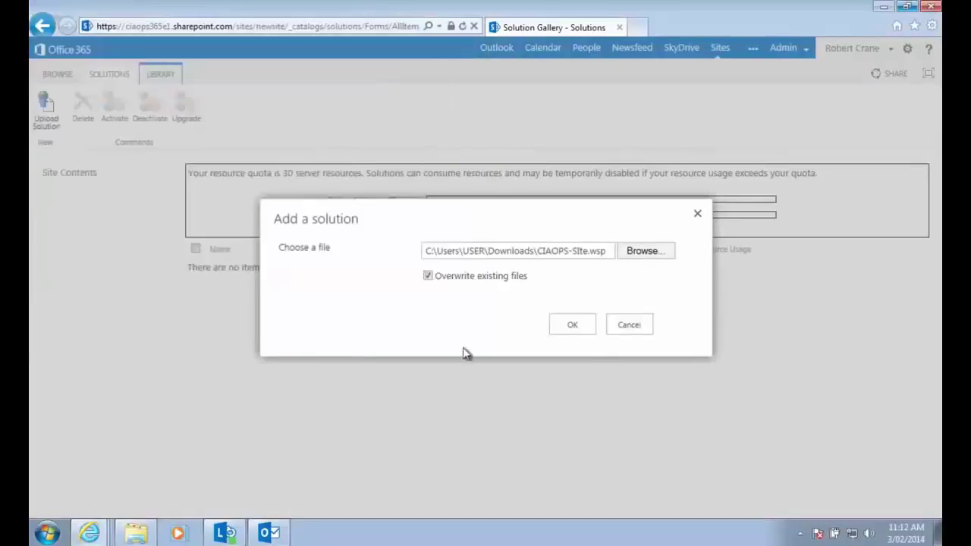
click(572, 327)
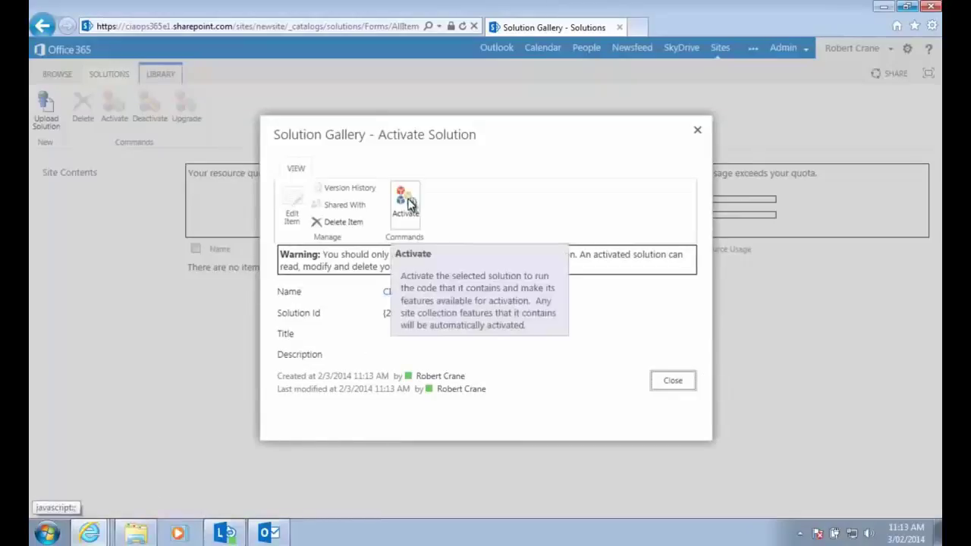
Activate the uploaded CIAOPS-Site solution from the Activate Solution ribbon.
click(408, 204)
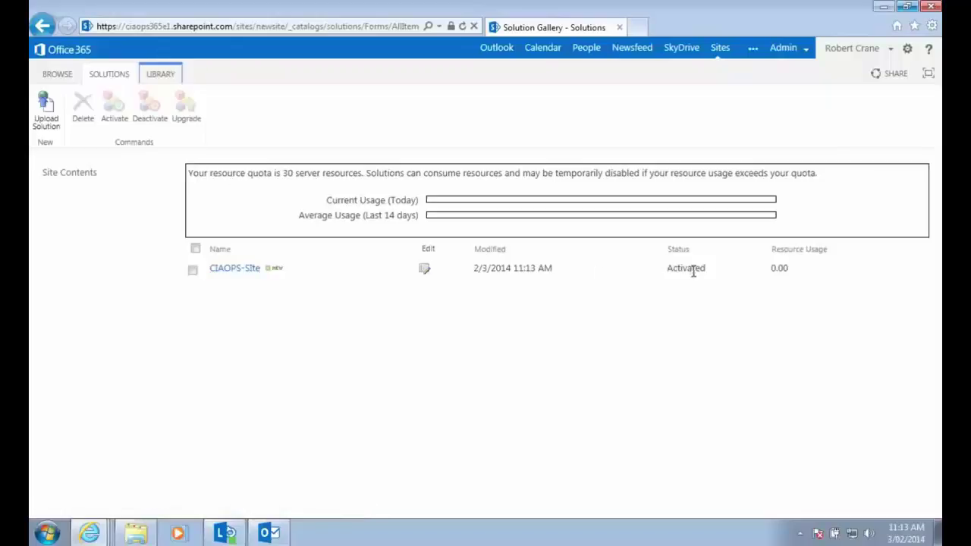
Close the gallery window and pick the CIAOPS-SIte template under Custom templates.
click(933, 7)
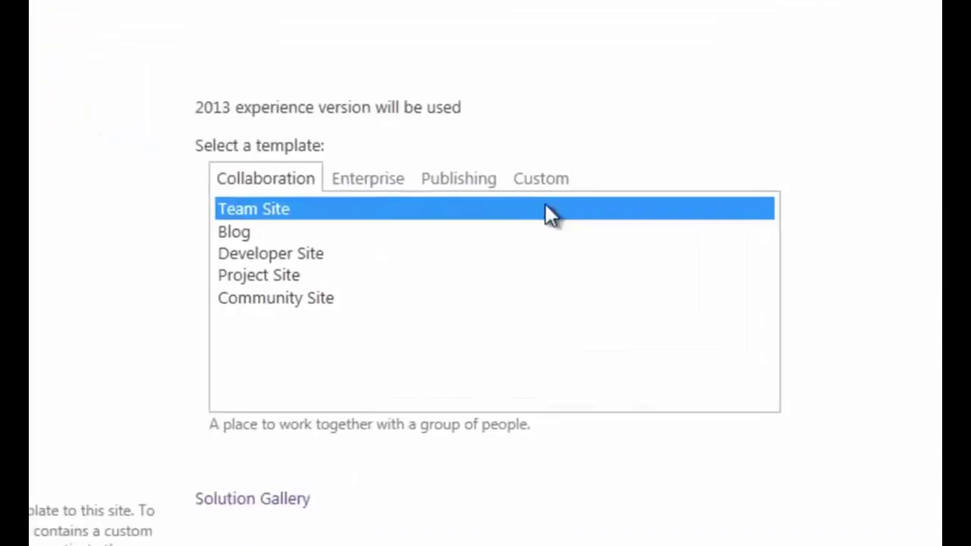
click(548, 185)
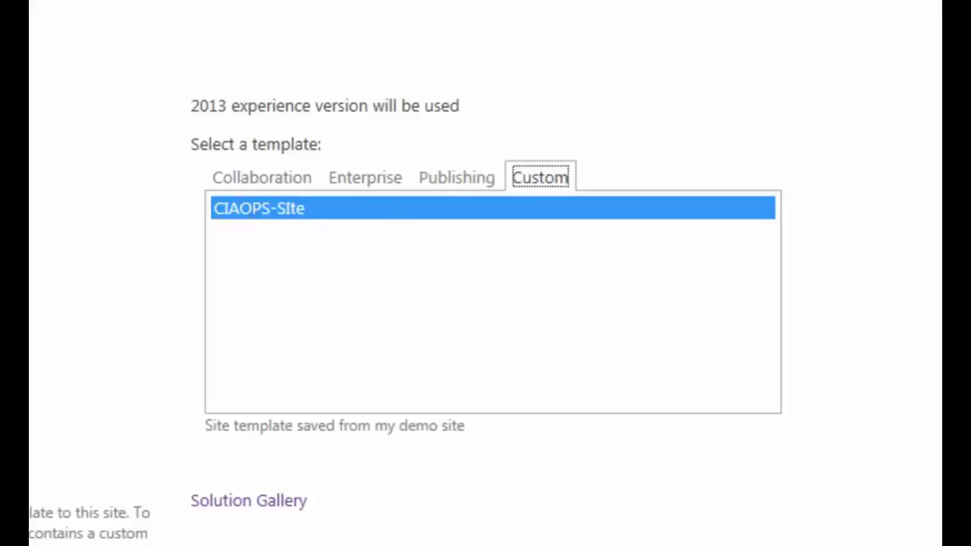
scroll(486, 303, down, 3)
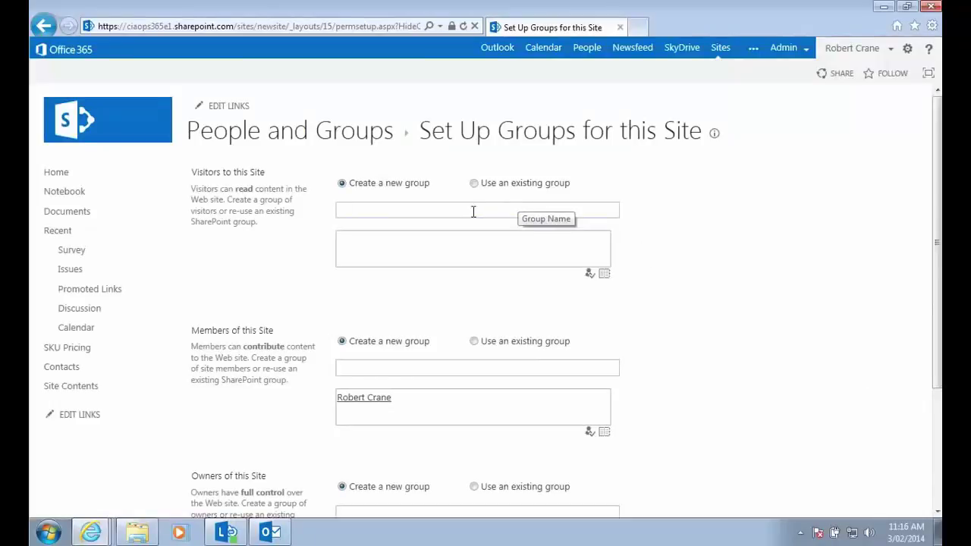
Name the three new site groups Visitors, Members and Owners, correcting typos, and confirm.
text(Visitors)
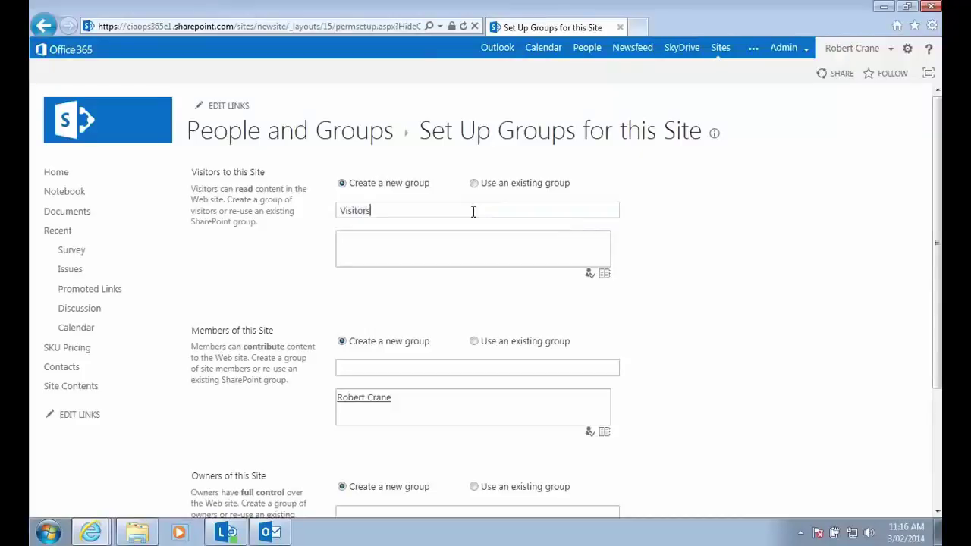
click(406, 367)
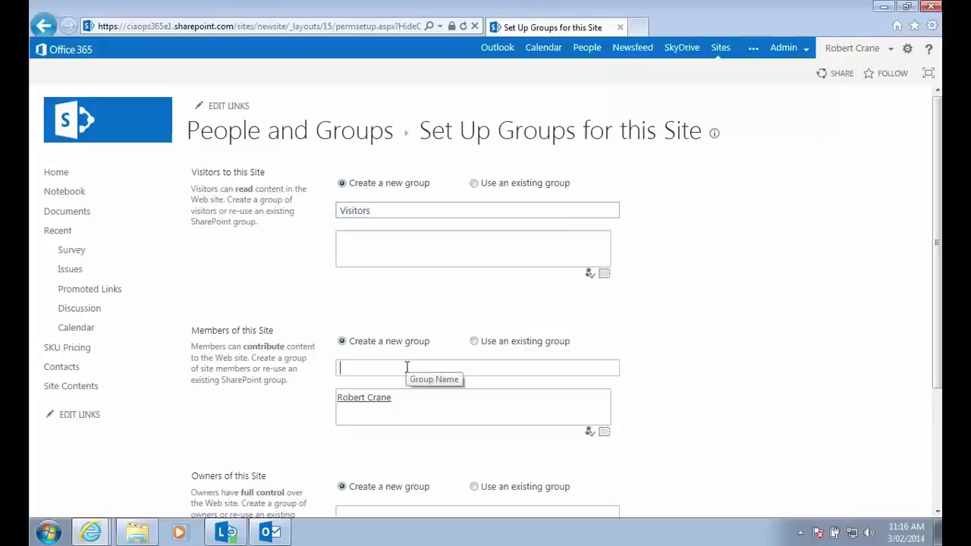
text(members)
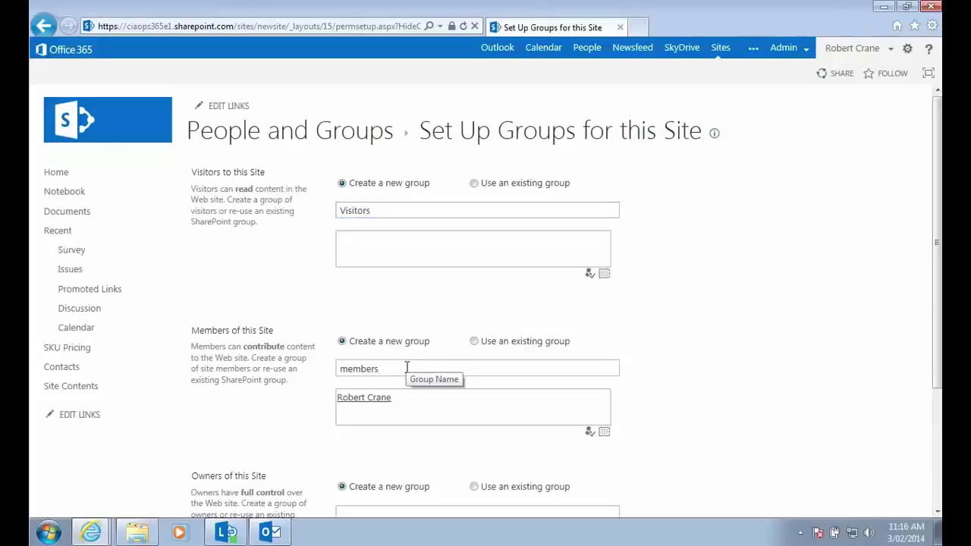
key(Left)
key(Left)
key(Left)
key(Left)
key(Left)
key(Left)
key(BackSpace)
text(M)
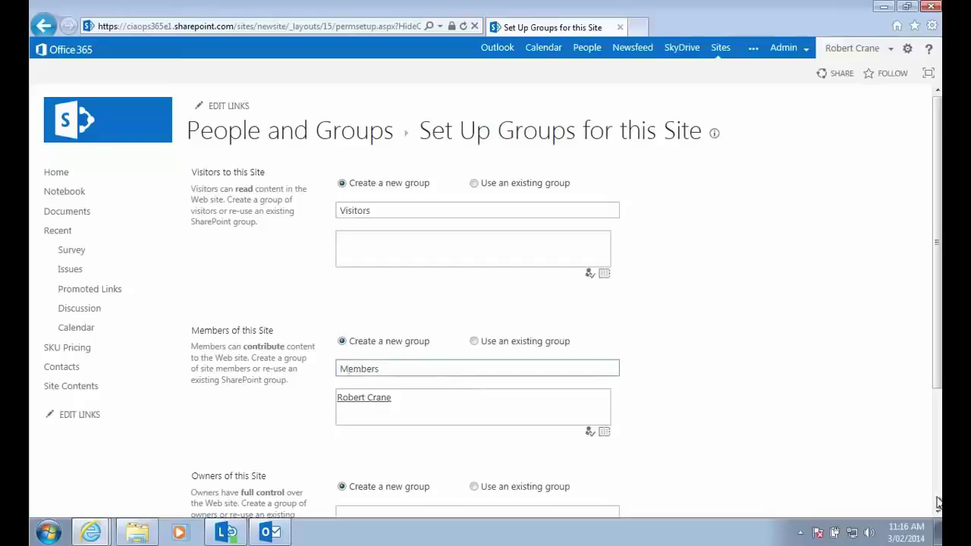
click(937, 504)
click(493, 342)
text(Owener)
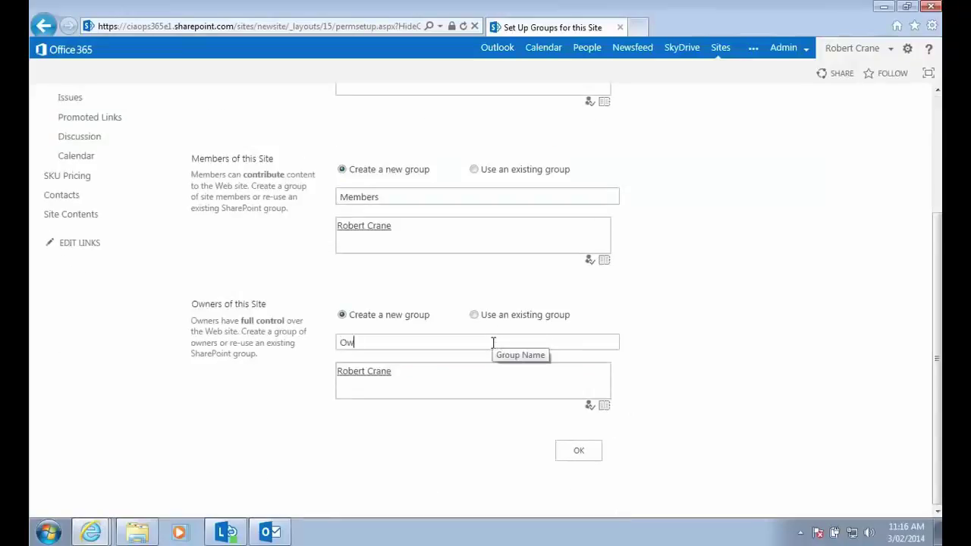
key(BackSpace)
key(BackSpace)
key(BackSpace)
key(BackSpace)
text(ners)
click(579, 452)
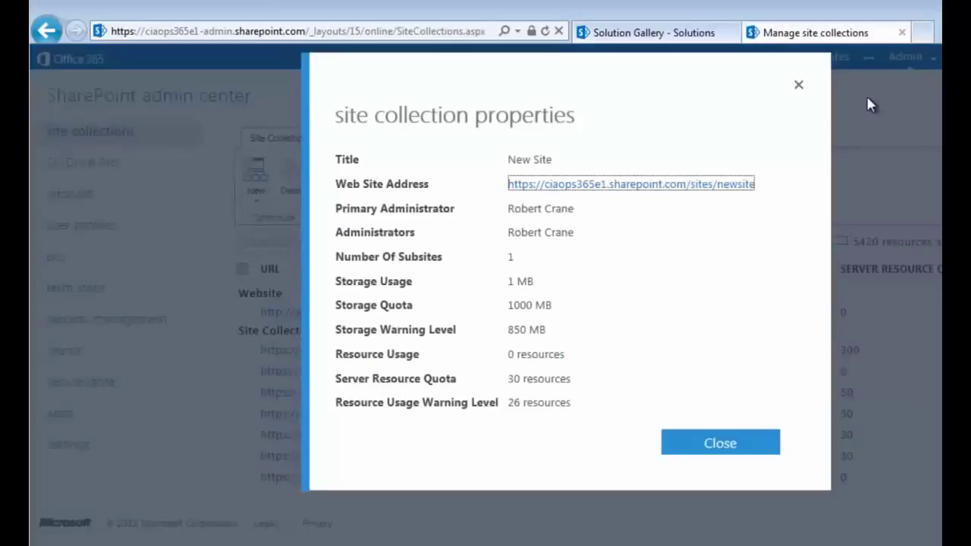
Close the site collection properties and review the demo site's Site Settings and Solution Gallery.
click(635, 389)
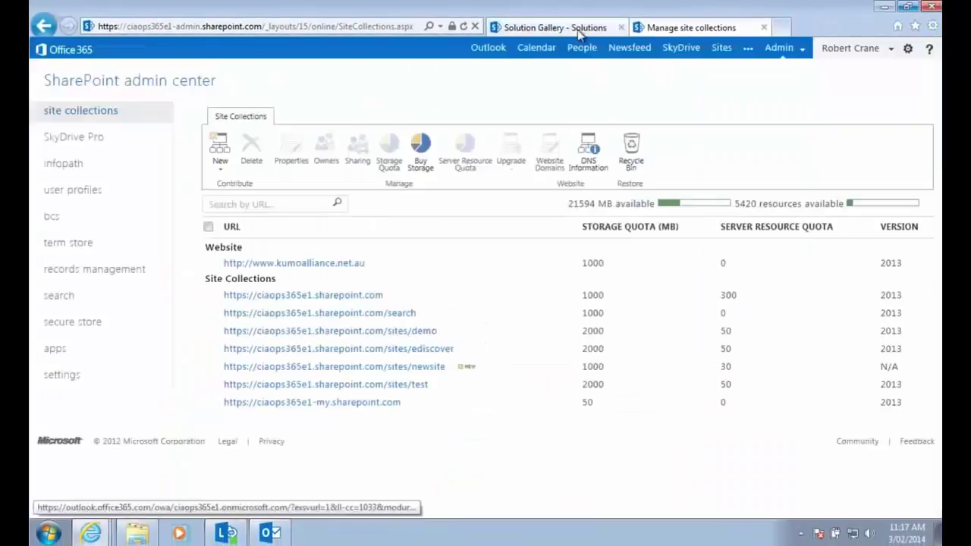
click(597, 29)
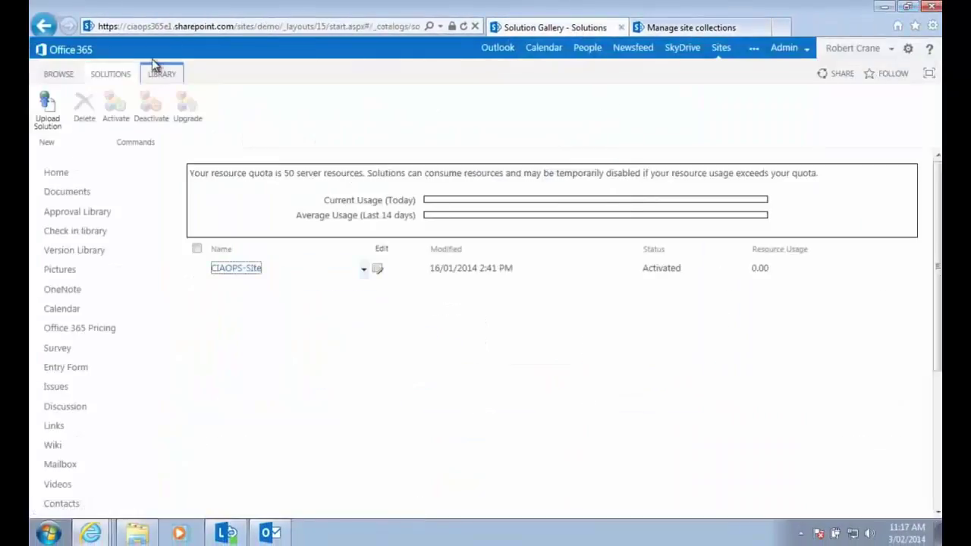
click(46, 27)
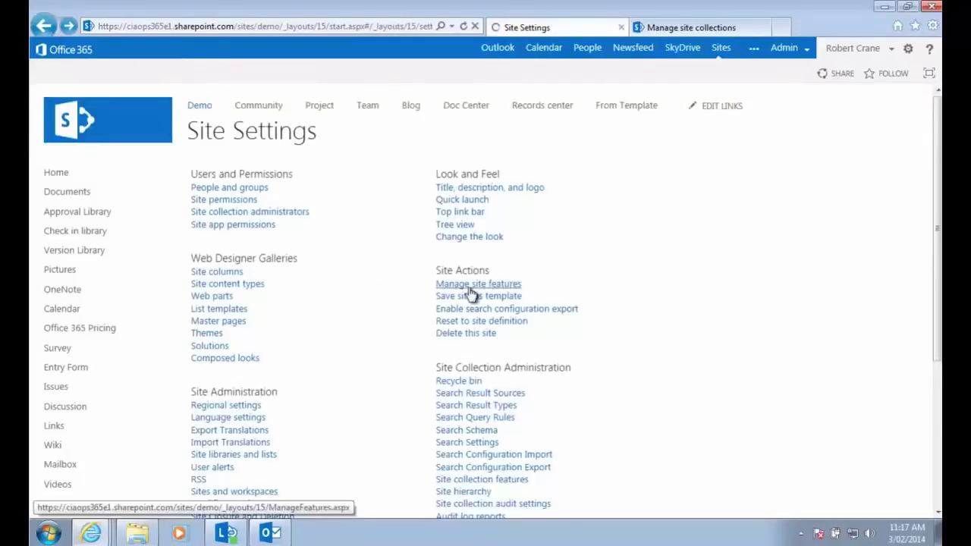
click(497, 297)
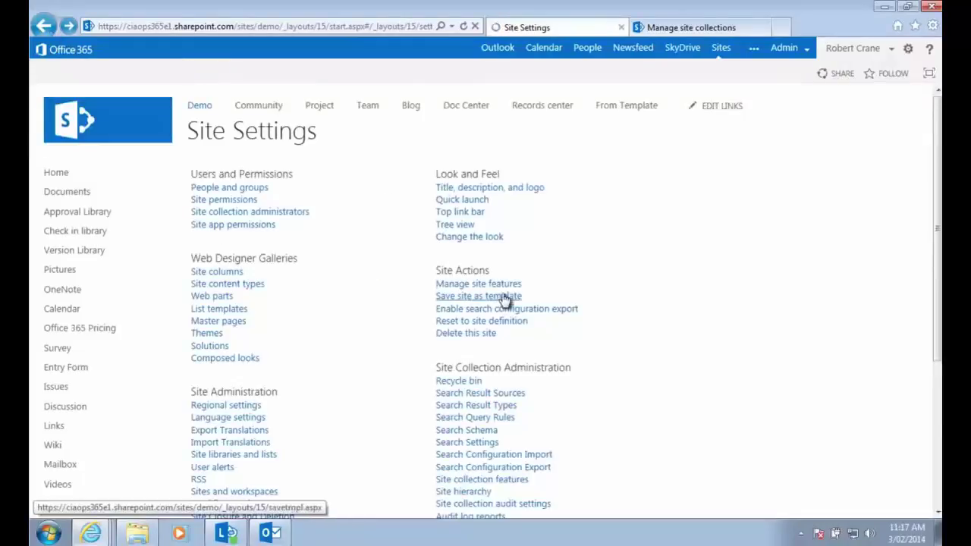
click(909, 52)
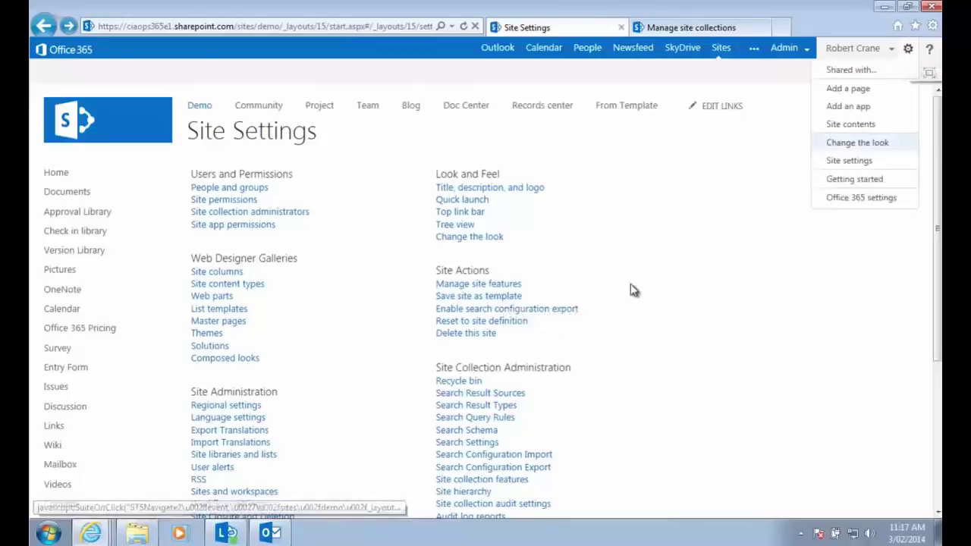
click(552, 299)
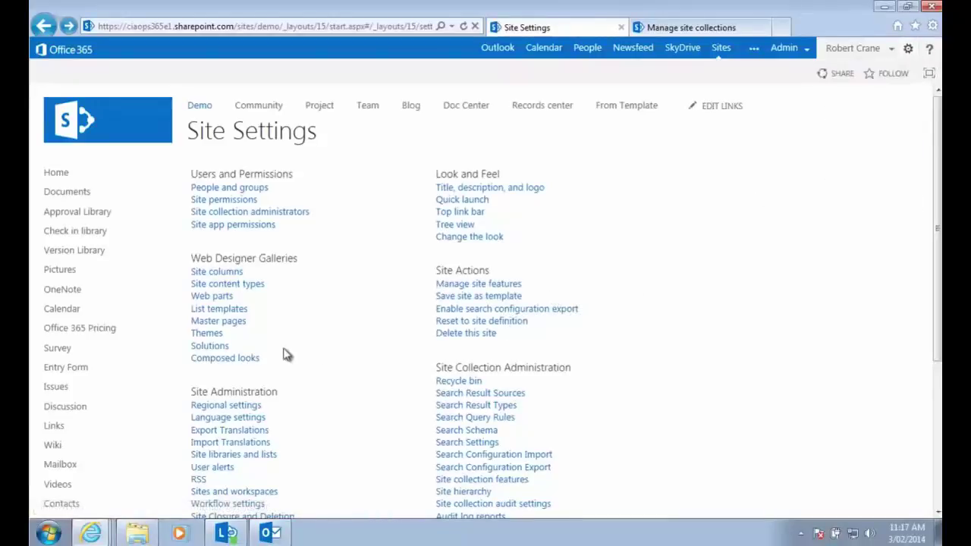
click(216, 350)
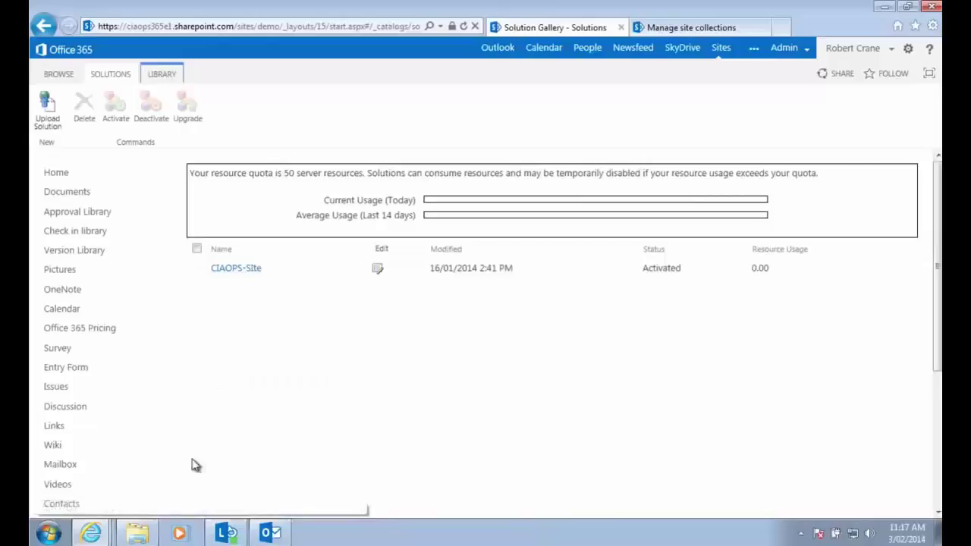
Check the solution file in the Downloads folder, then return to the site collections list.
click(138, 534)
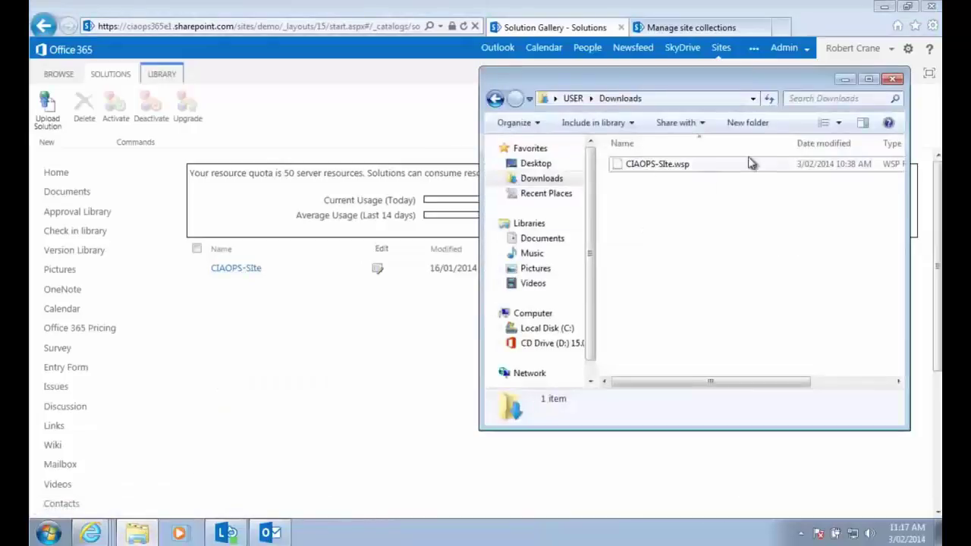
click(848, 79)
click(700, 28)
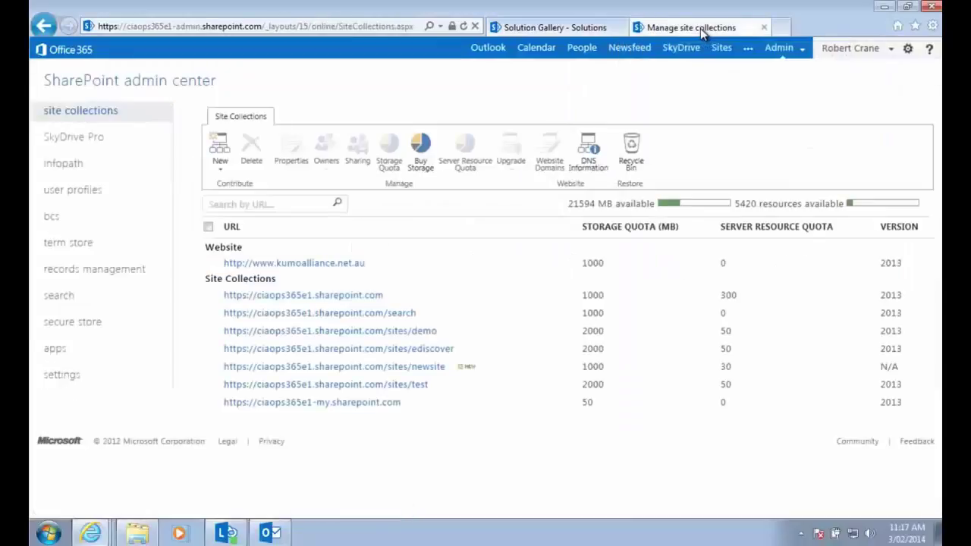